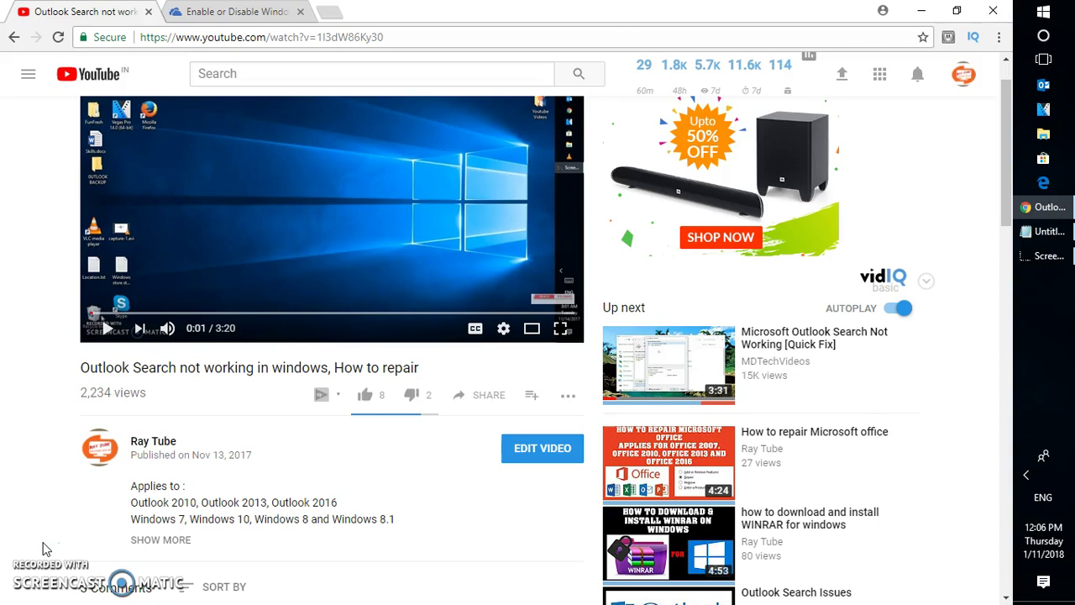
- Switch to the YouTube video 'Outlook Search not working in windows, How to repair'
click(297, 224)
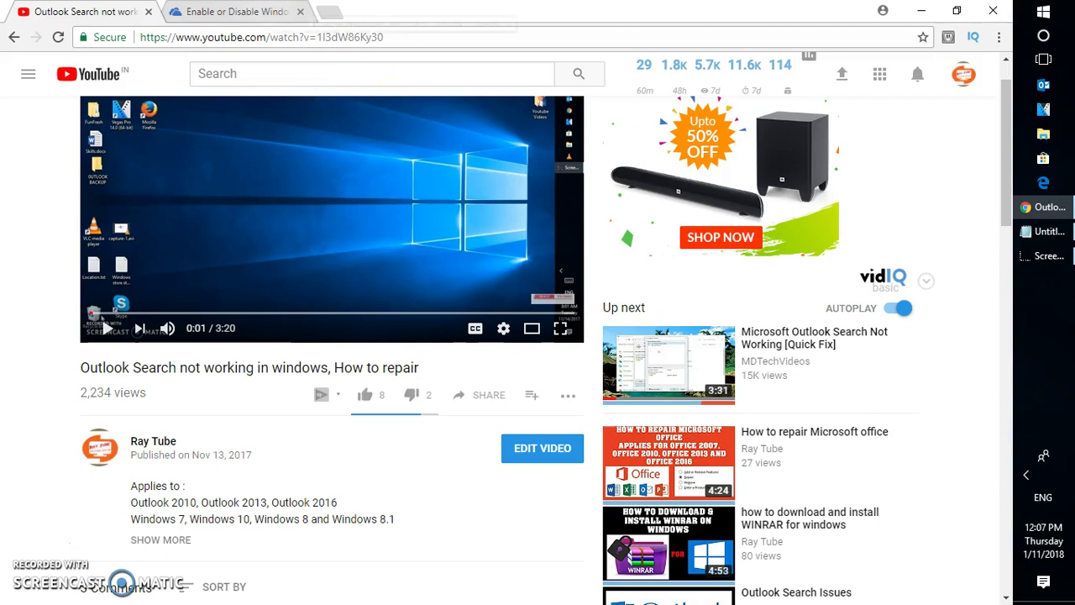
- Download the RegKeys zip from the 'Enable or Disable Windows Search for Outlook' OneDrive folder
click(264, 13)
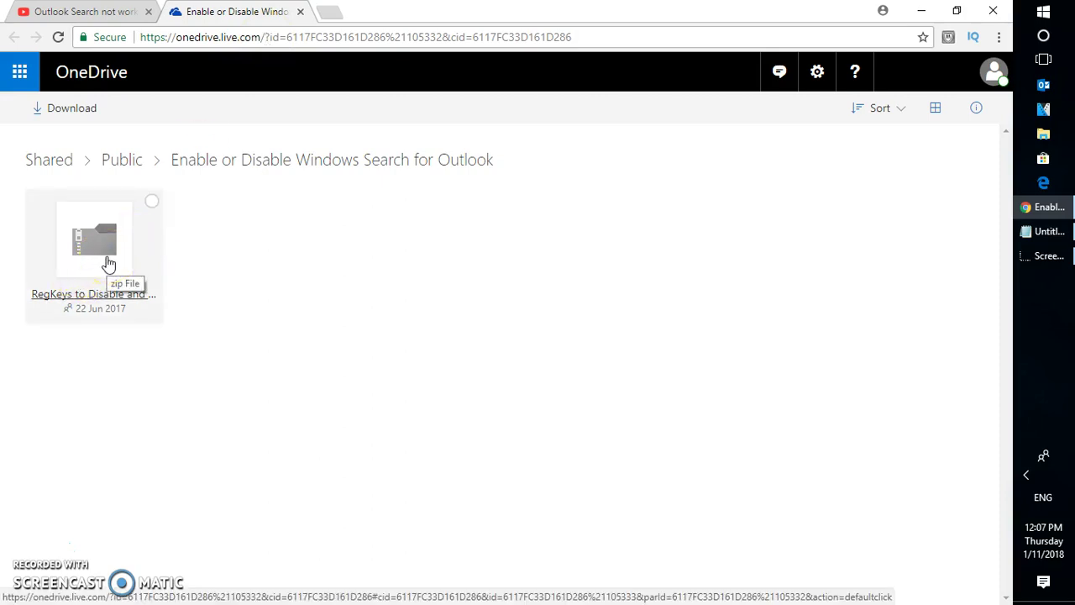
click(109, 264)
- Open the downloaded RegKeys archive in WinRAR and go up to its containing folder
click(155, 588)
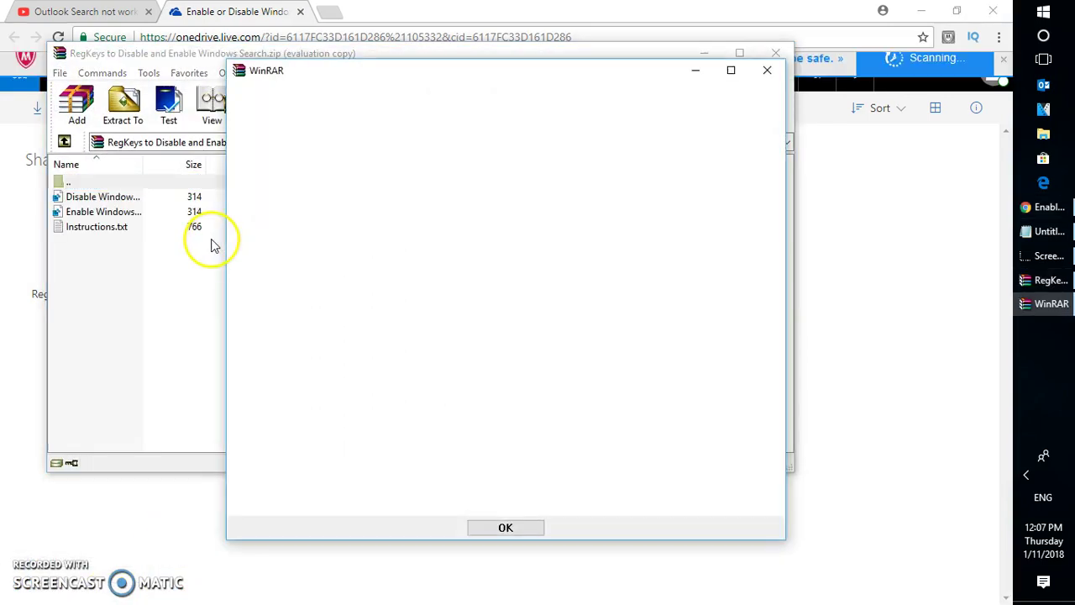
click(534, 529)
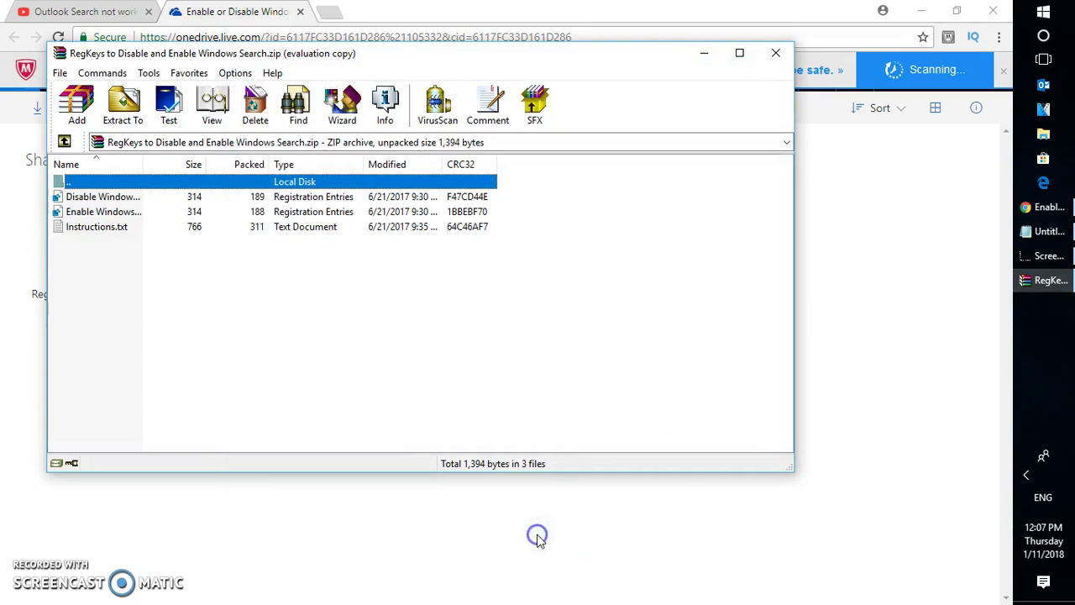
click(63, 142)
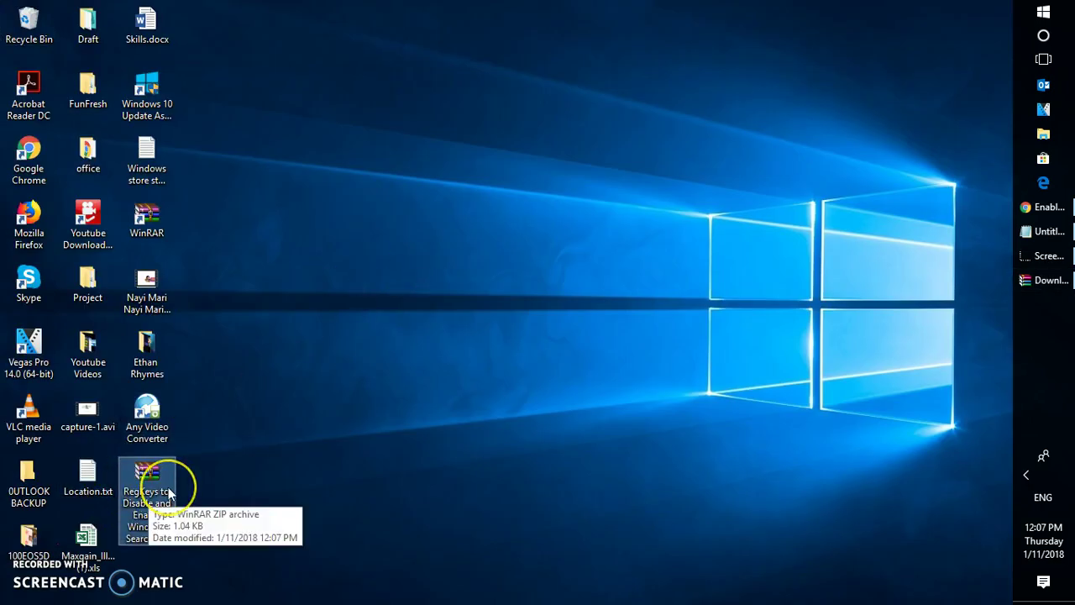
- Extract the RegKeys zip onto the desktop with Extract Here
double_click(167, 487)
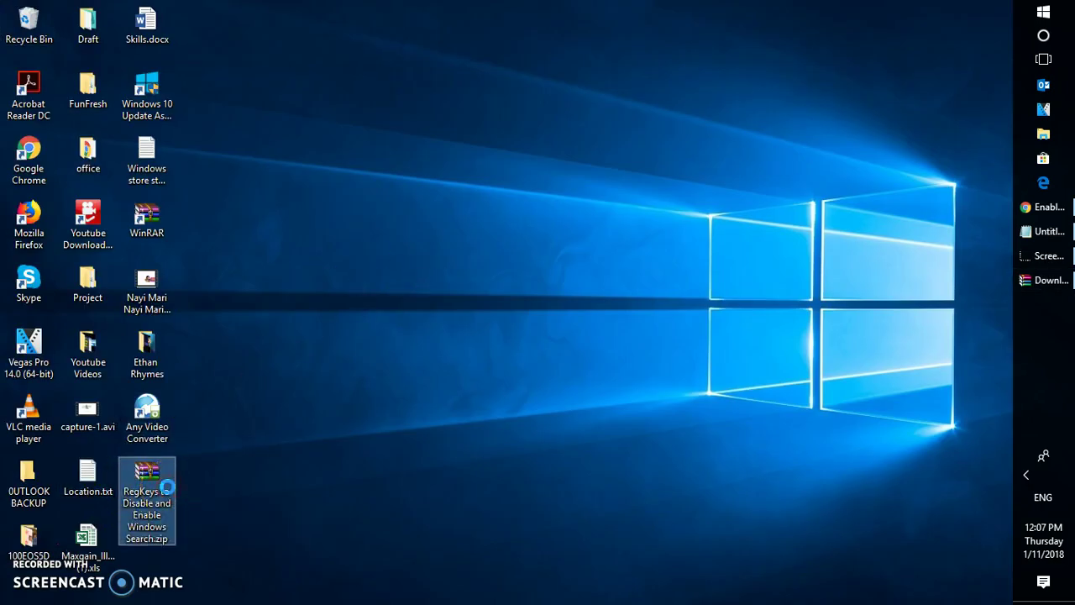
right_click(168, 487)
mouse_move(224, 312)
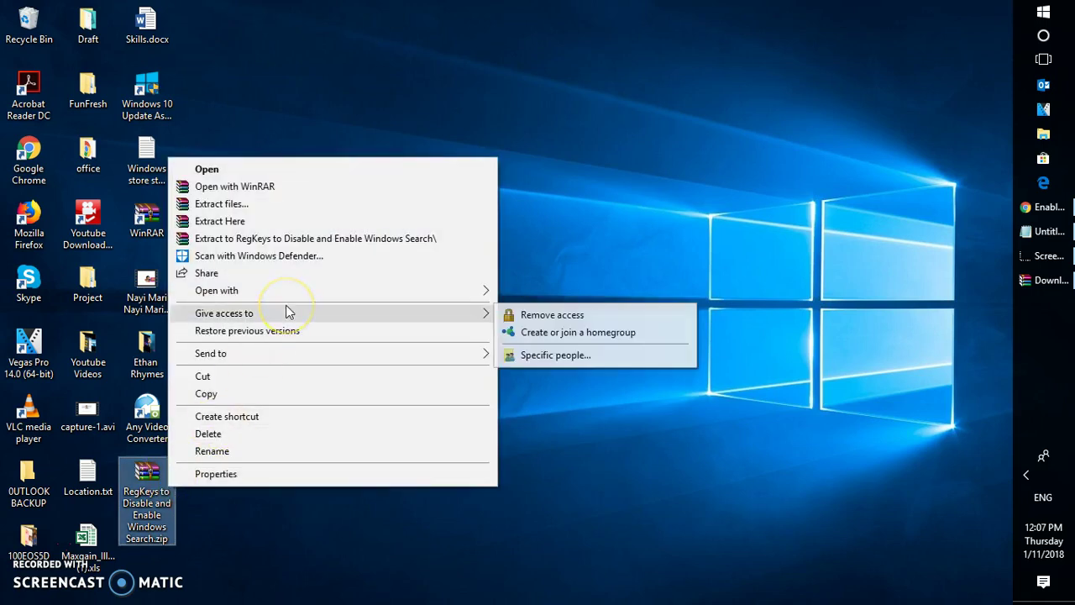
click(309, 225)
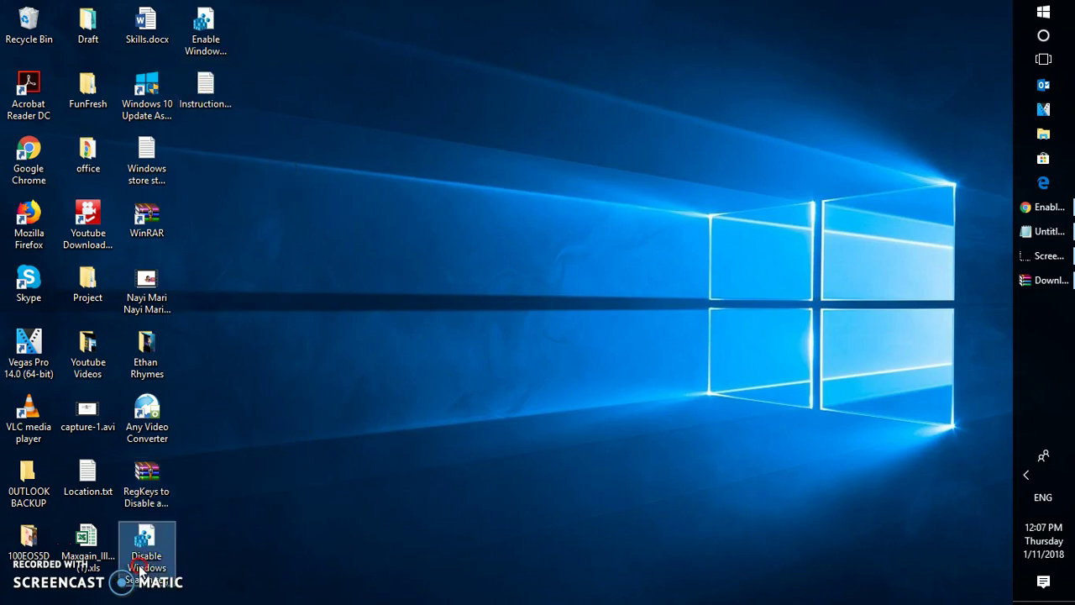
- Leave the extracted Disable Windows Search file in place on the desktop and clear the selection
drag(141, 564, 392, 273)
click(269, 205)
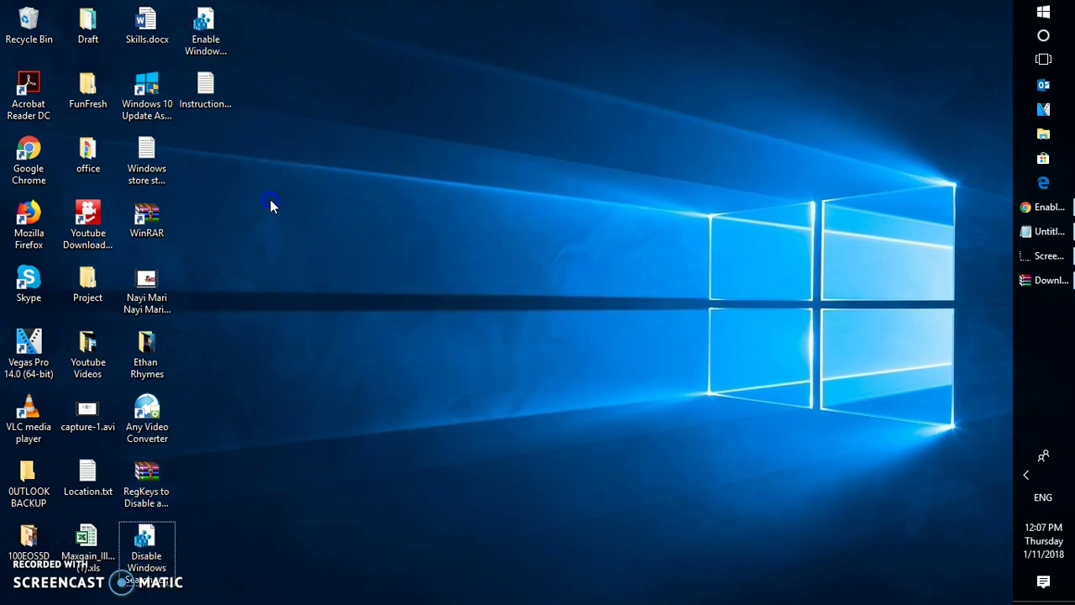
drag(118, 582, 380, 173)
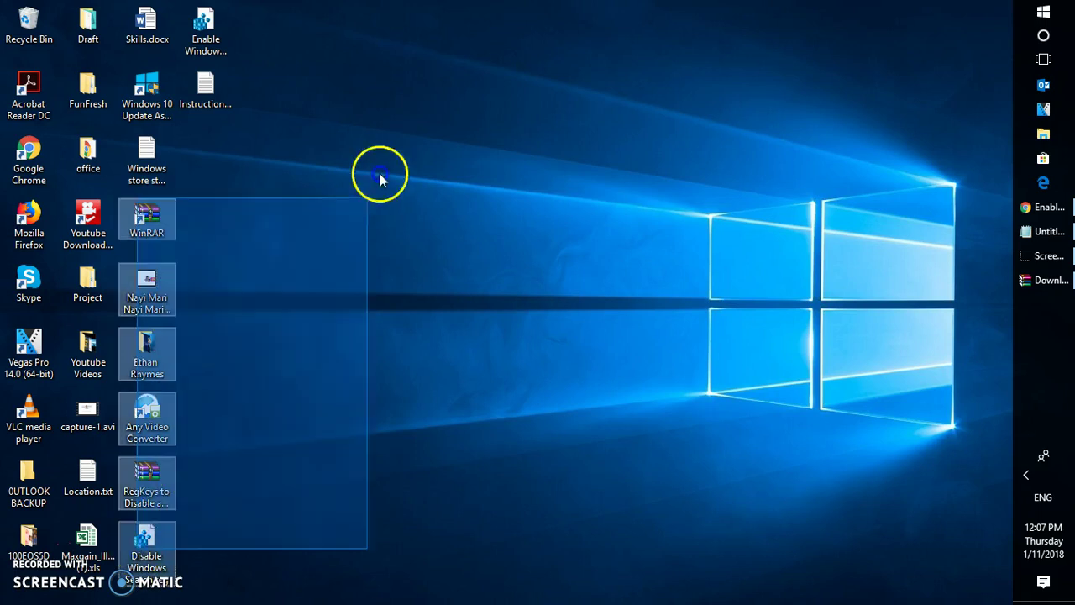
click(323, 303)
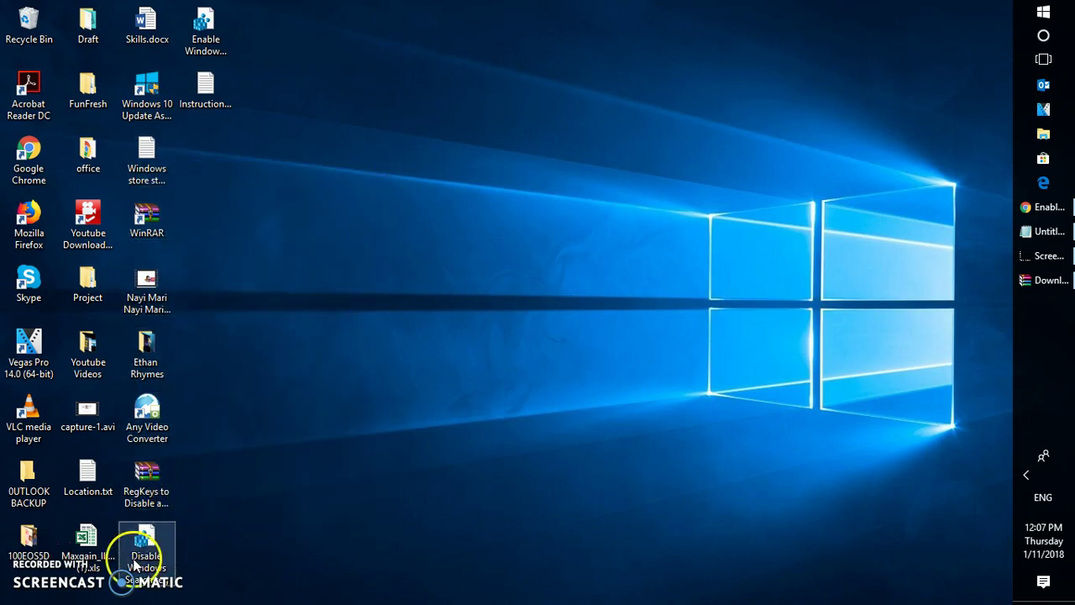
drag(145, 544, 452, 387)
key(Escape)
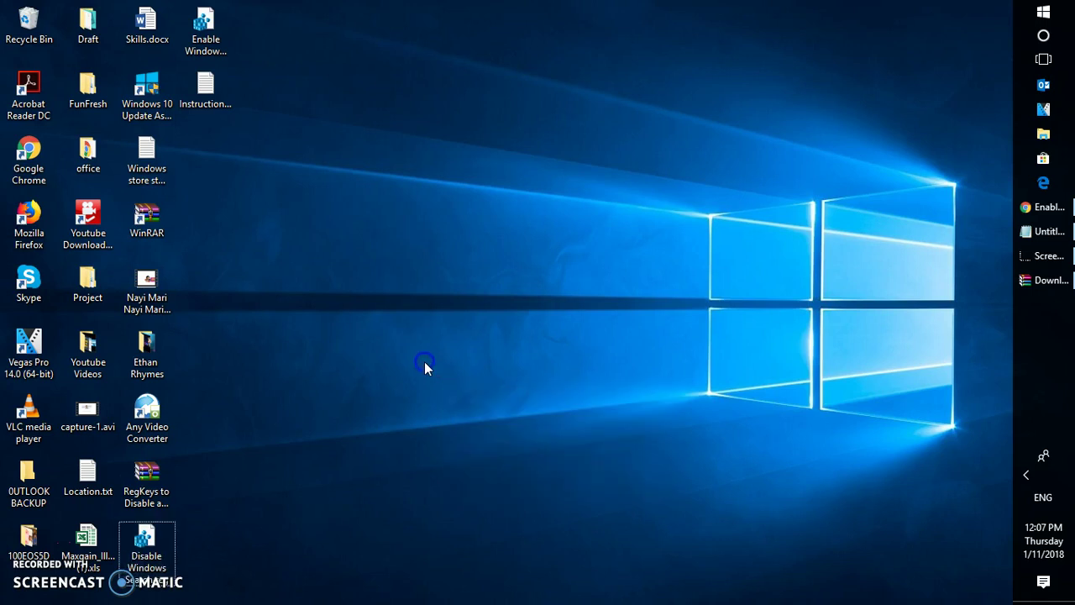
click(156, 524)
click(280, 330)
- Merge Disable Windows Search.reg into the registry, confirming the warning and success message
double_click(154, 541)
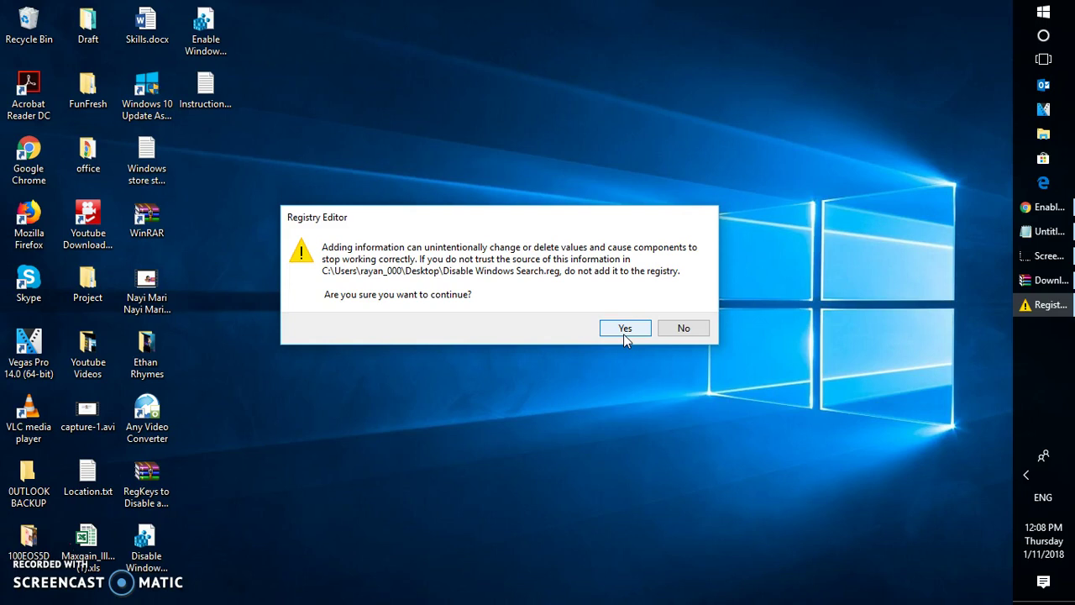
click(625, 331)
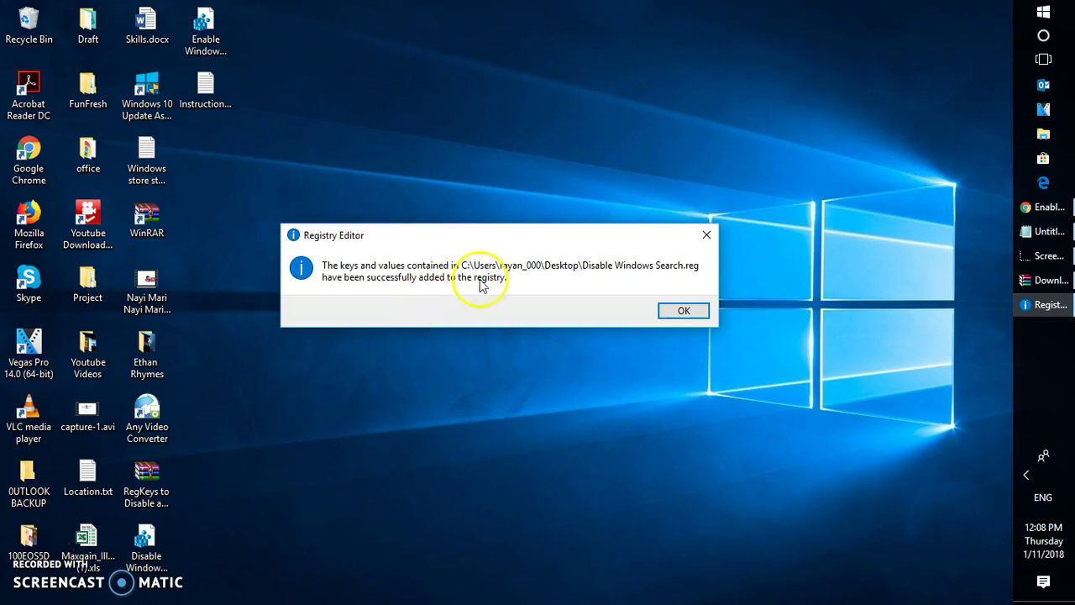
click(689, 310)
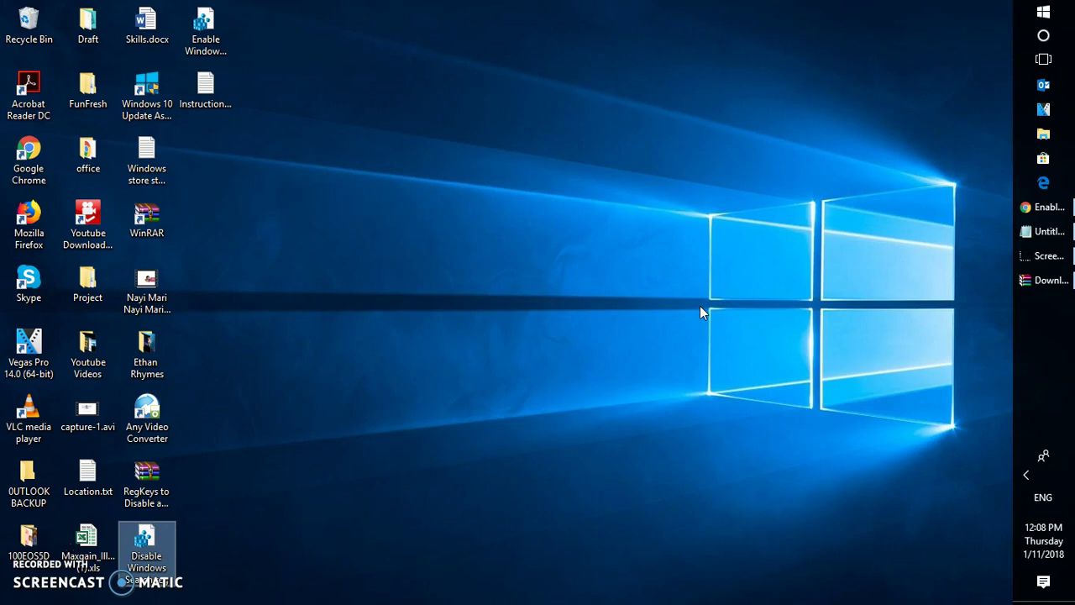
- Merge Enable Windows Search.reg into the registry, confirming the warning and success message
click(218, 45)
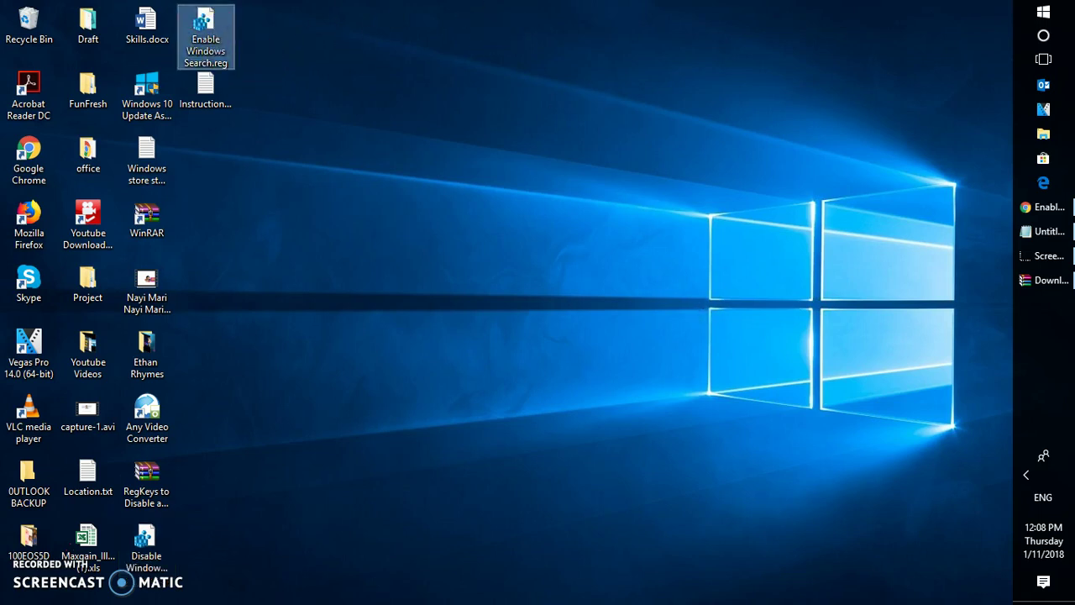
click(623, 328)
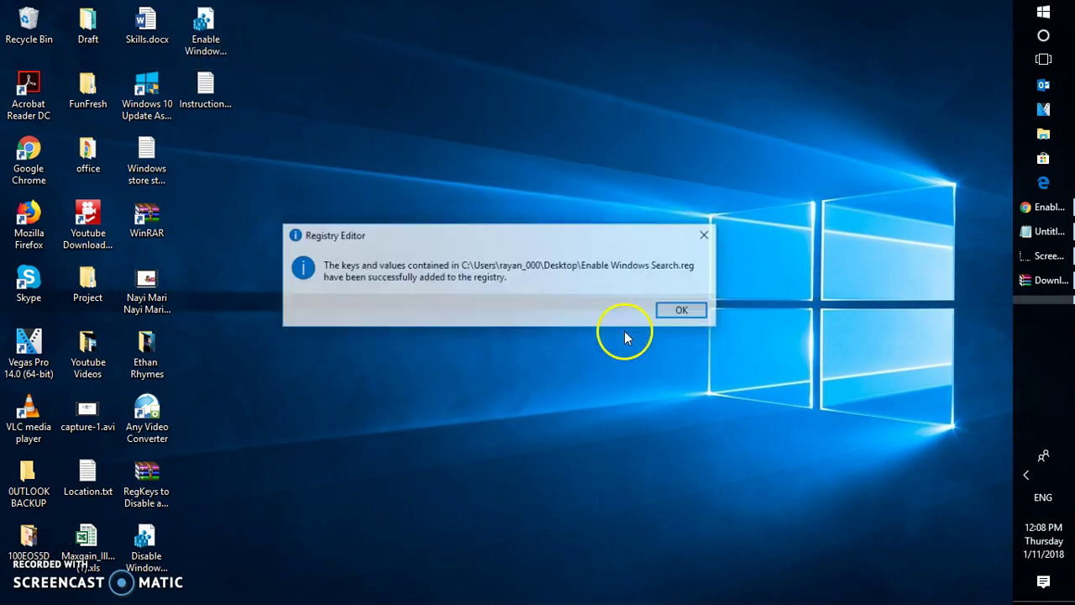
click(683, 312)
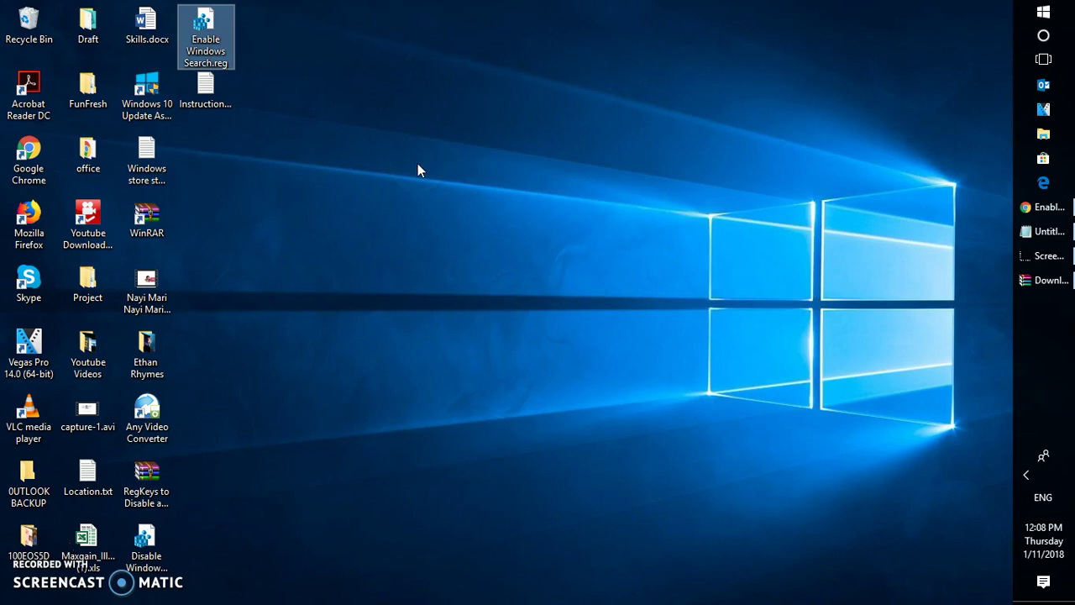